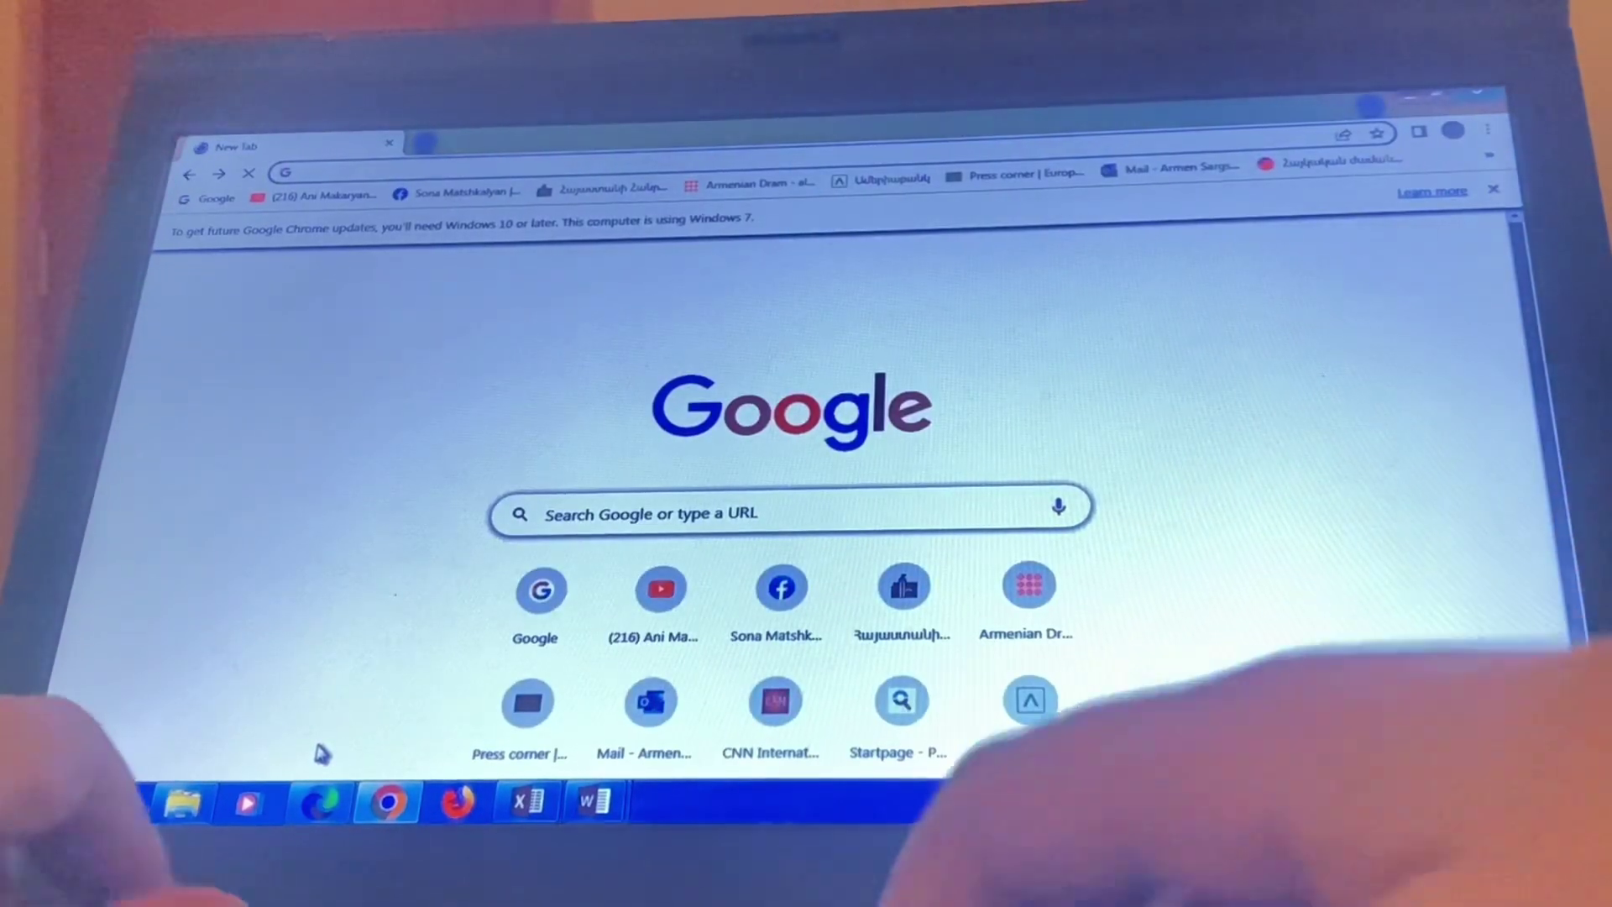
type("Media")
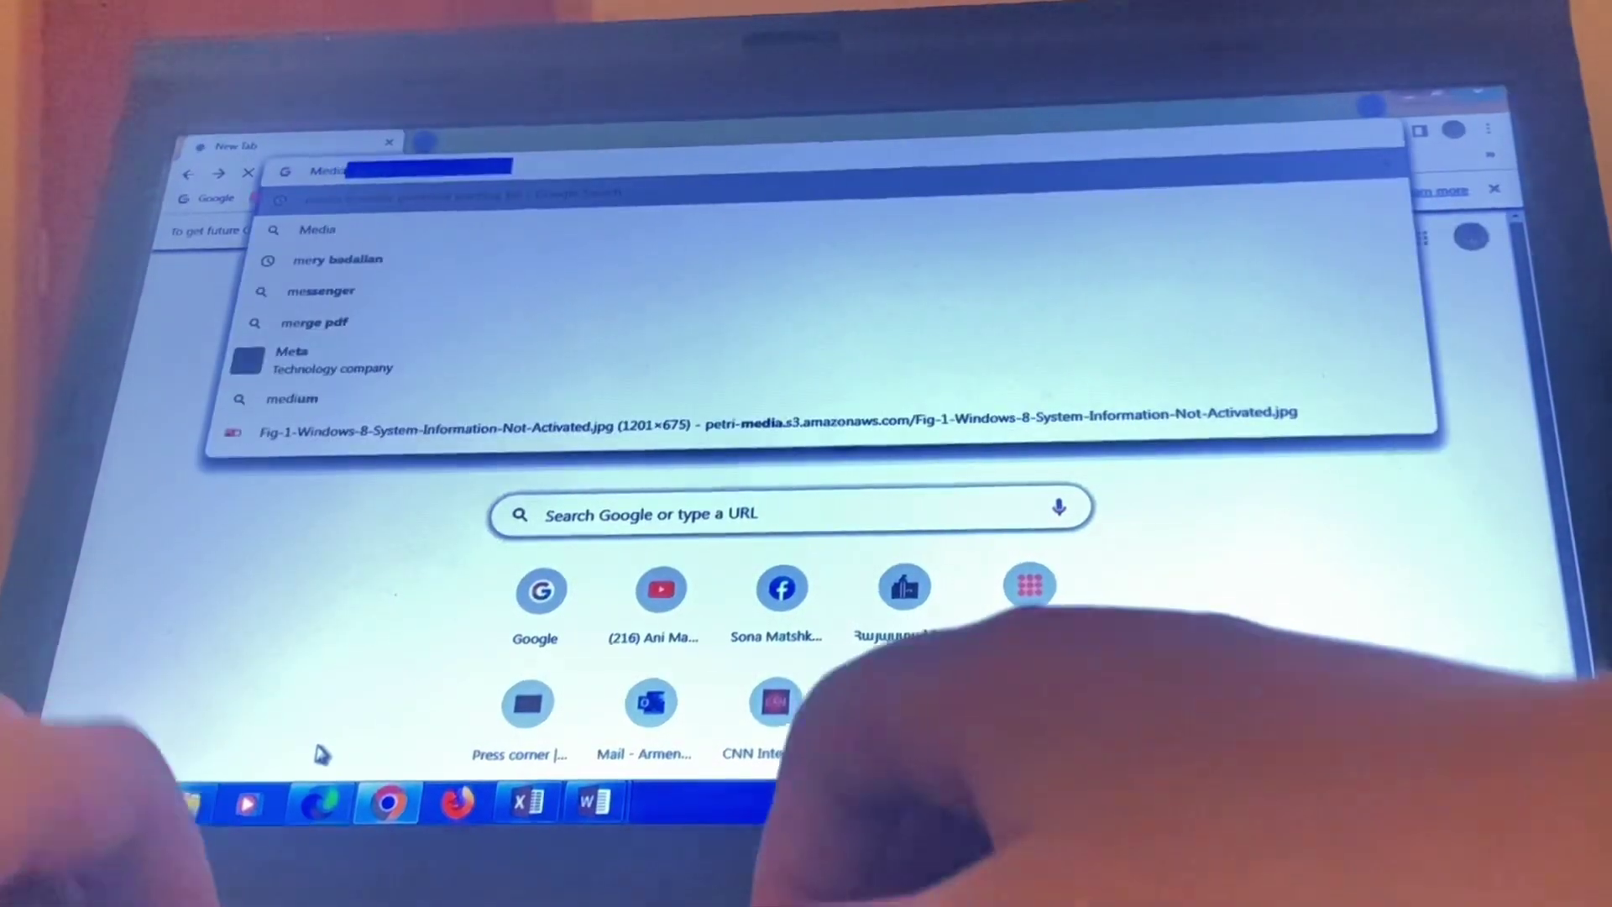
type(" Transfer")
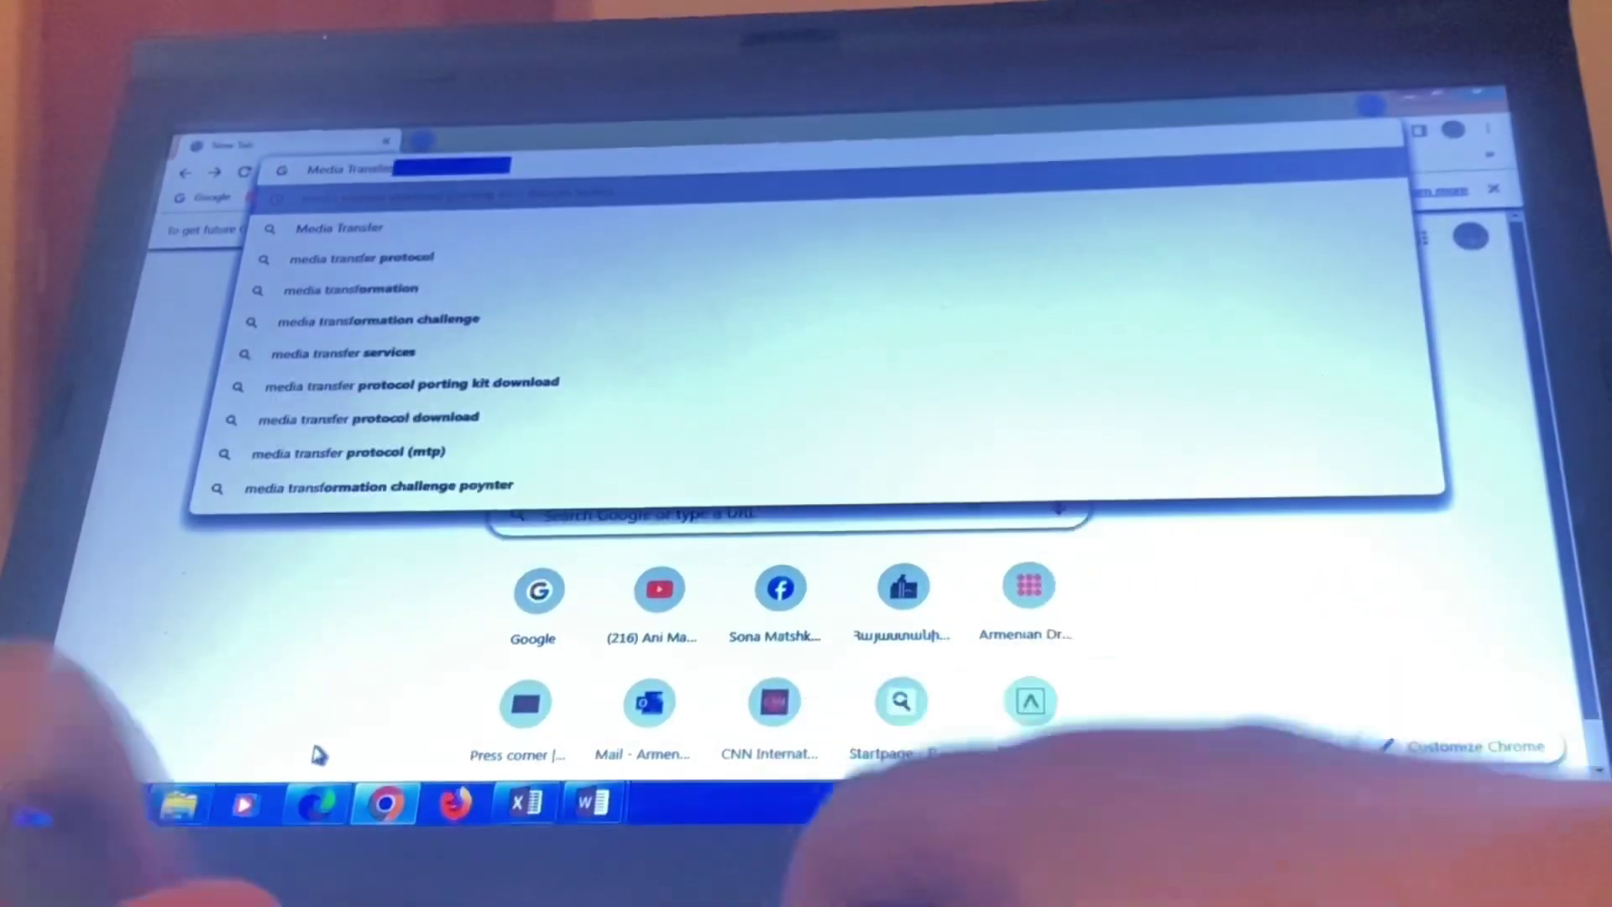
type(" Protocol P")
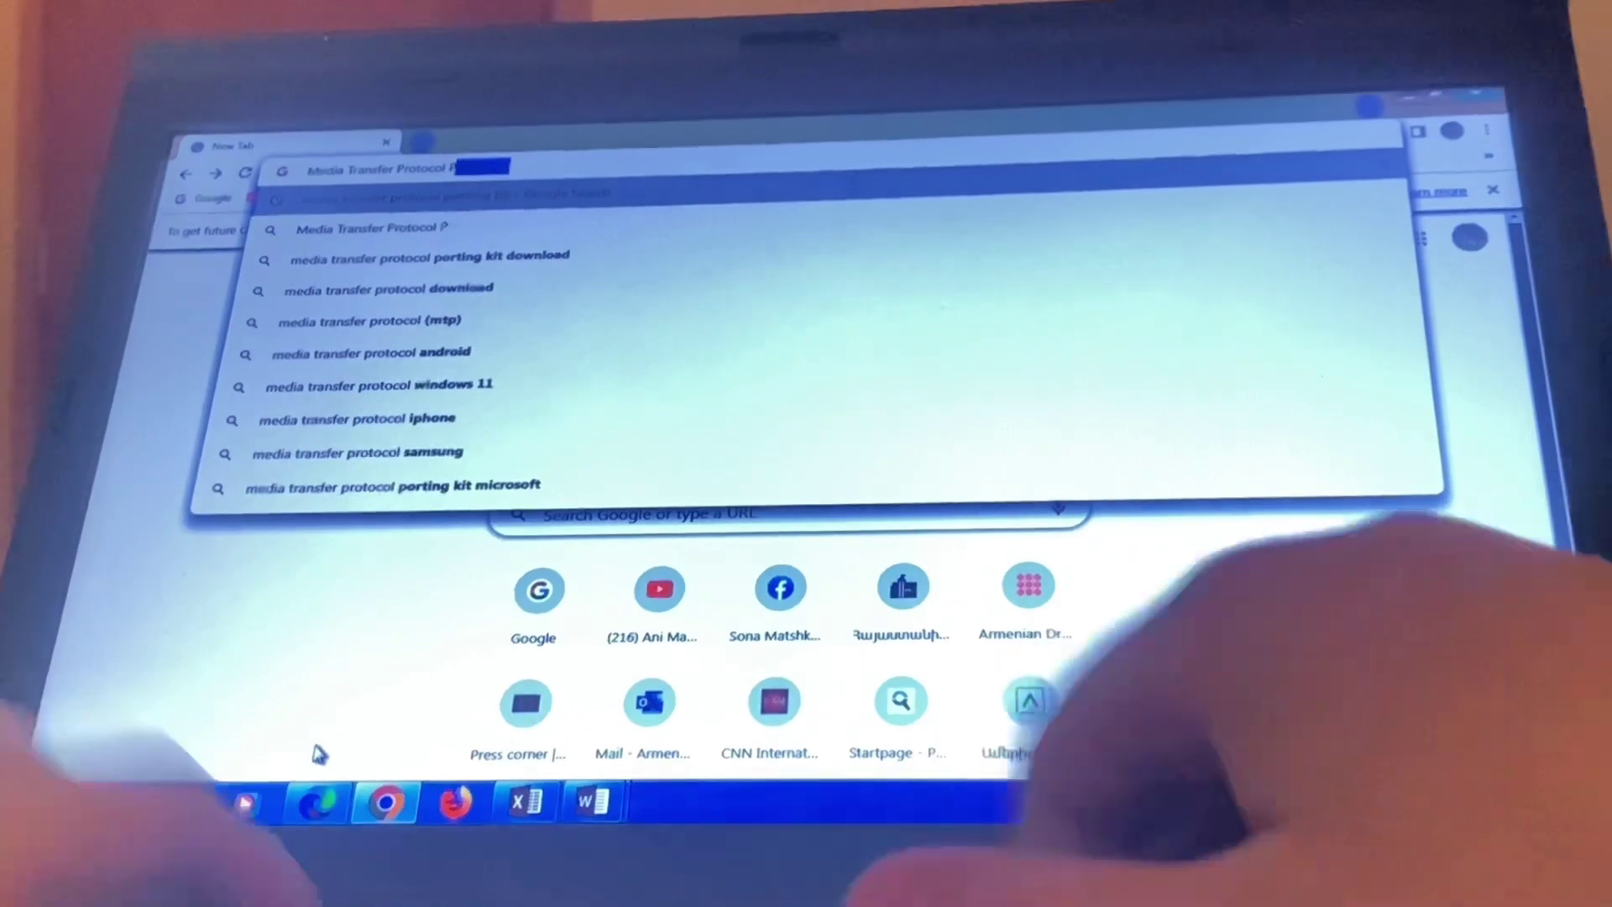
type("orting K")
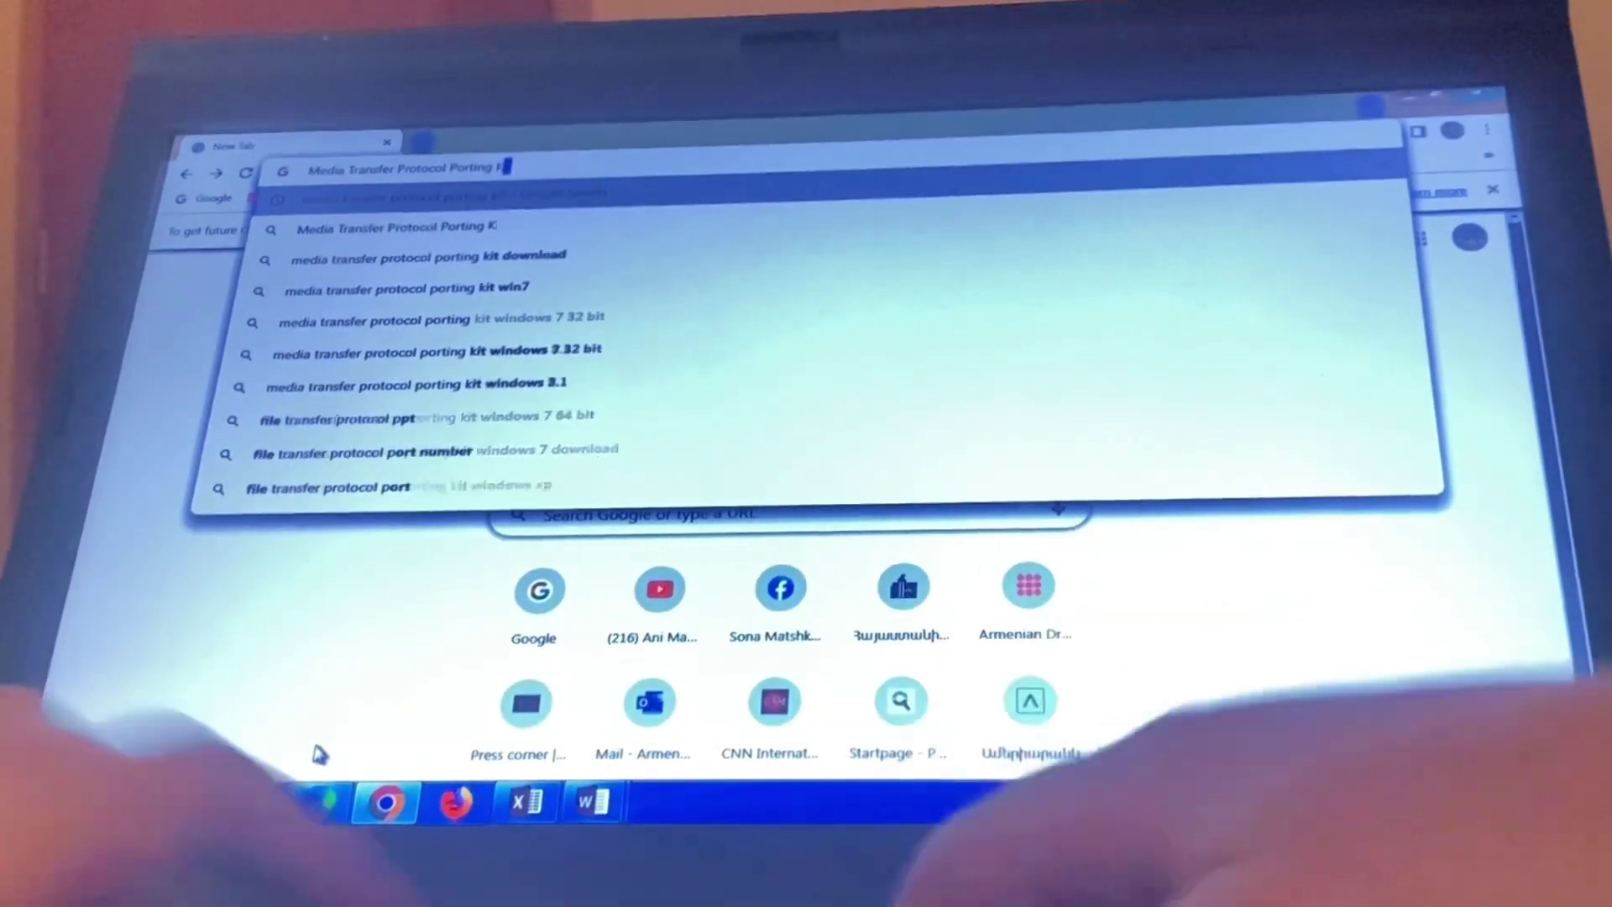
type("it")
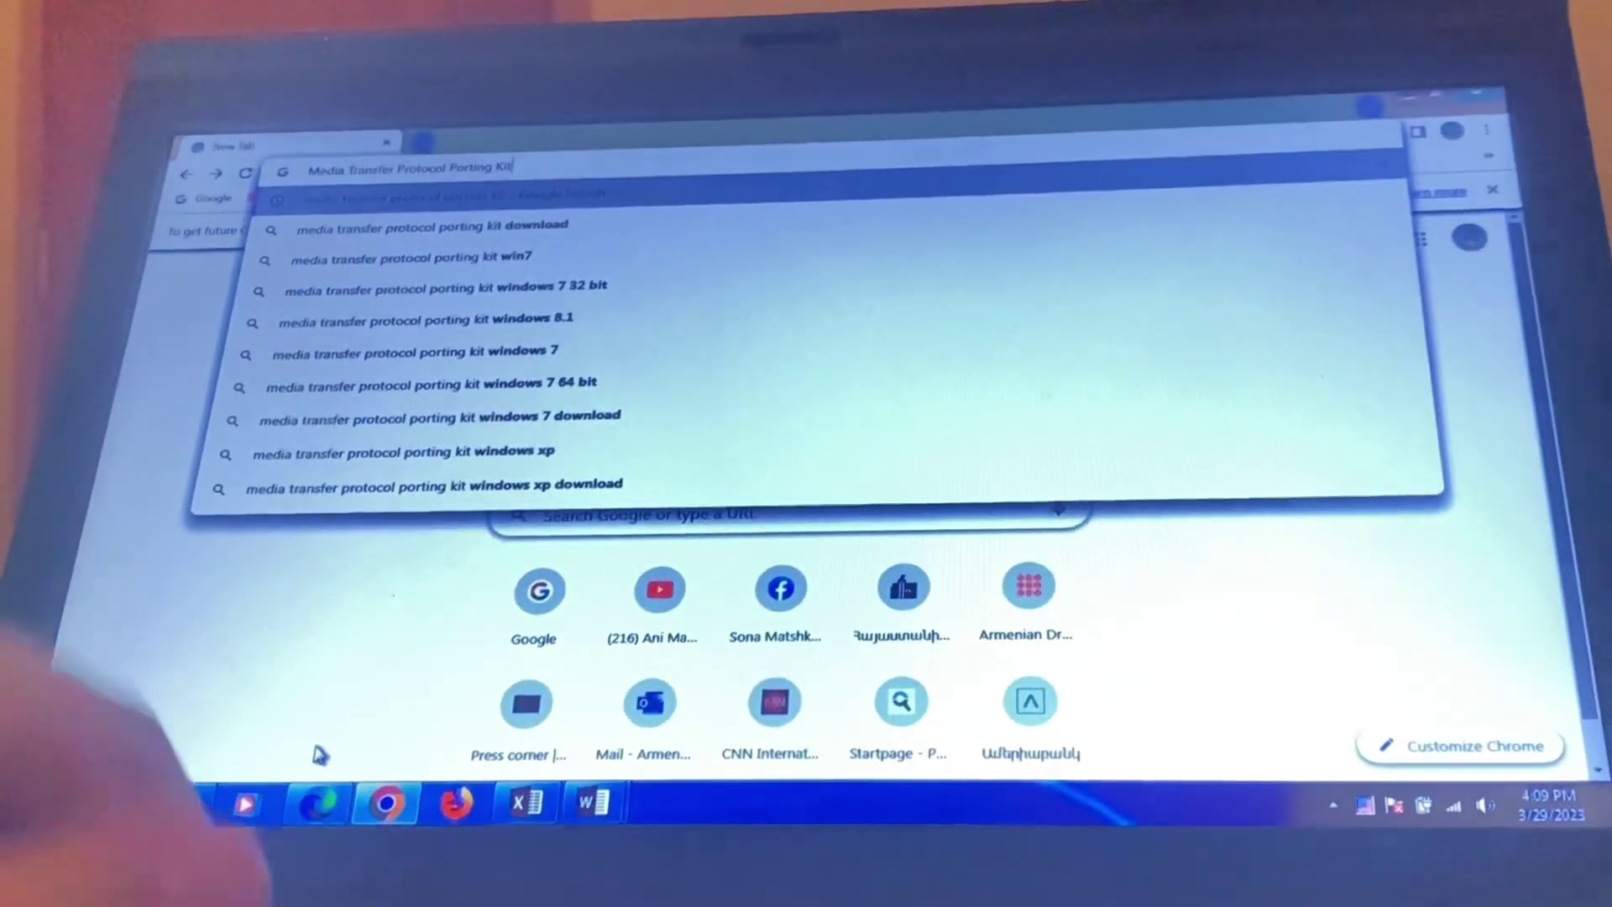
Run the Google search for 'Media Transfer Protocol Porting Kit'.
key("Return")
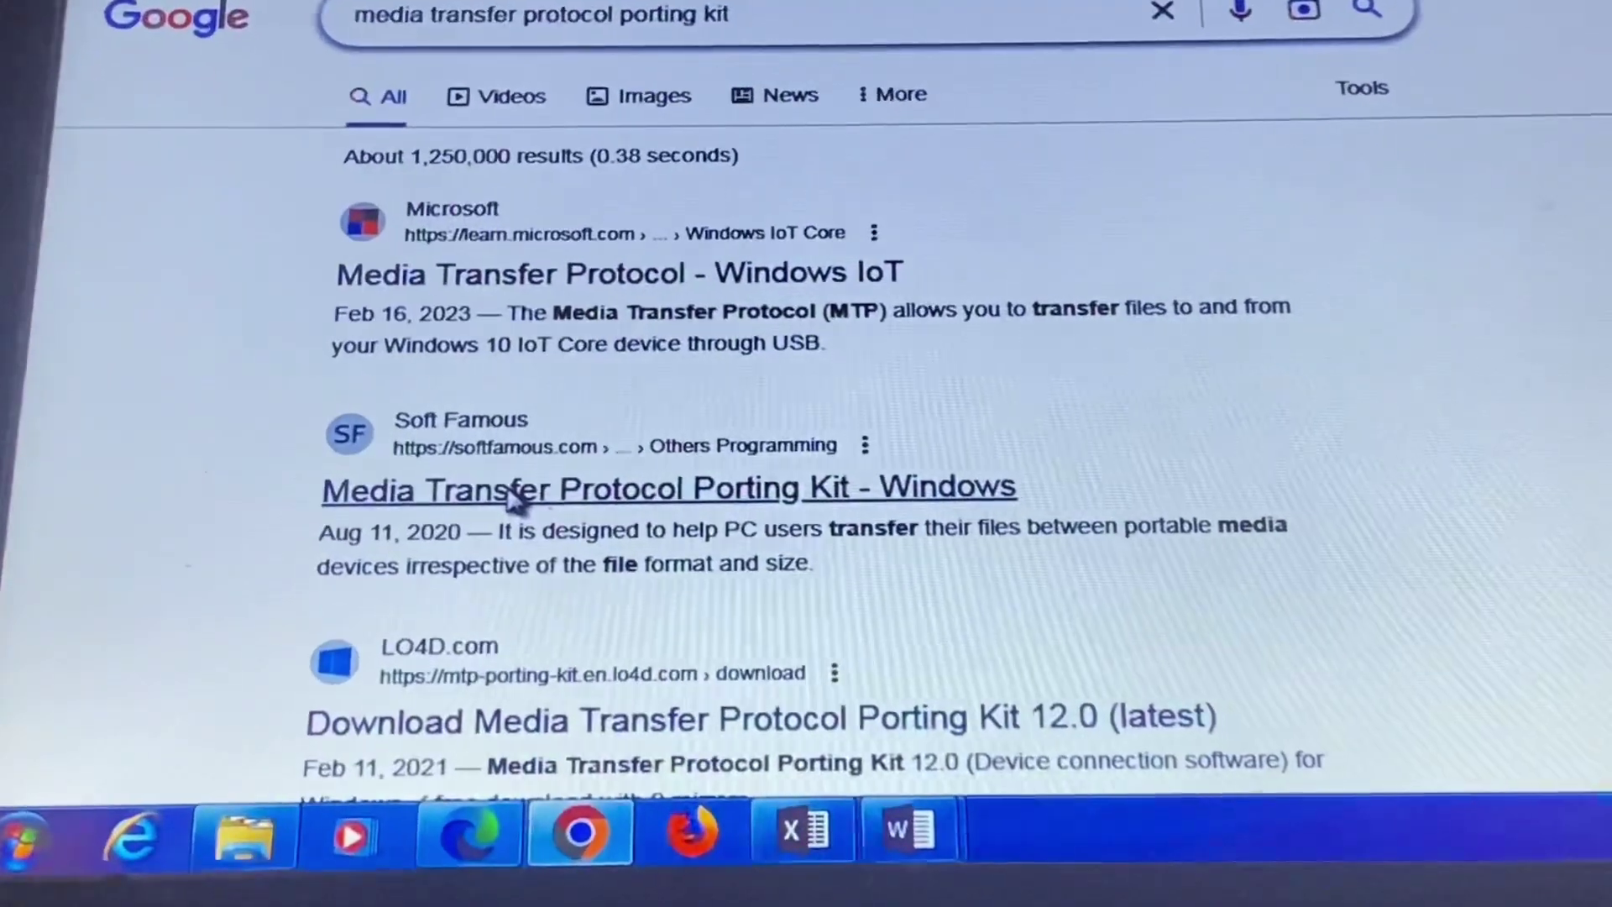
Reach the SoftFamous Free Download page for the porting kit and dismiss the Grammarly ad.
left_click(536, 504)
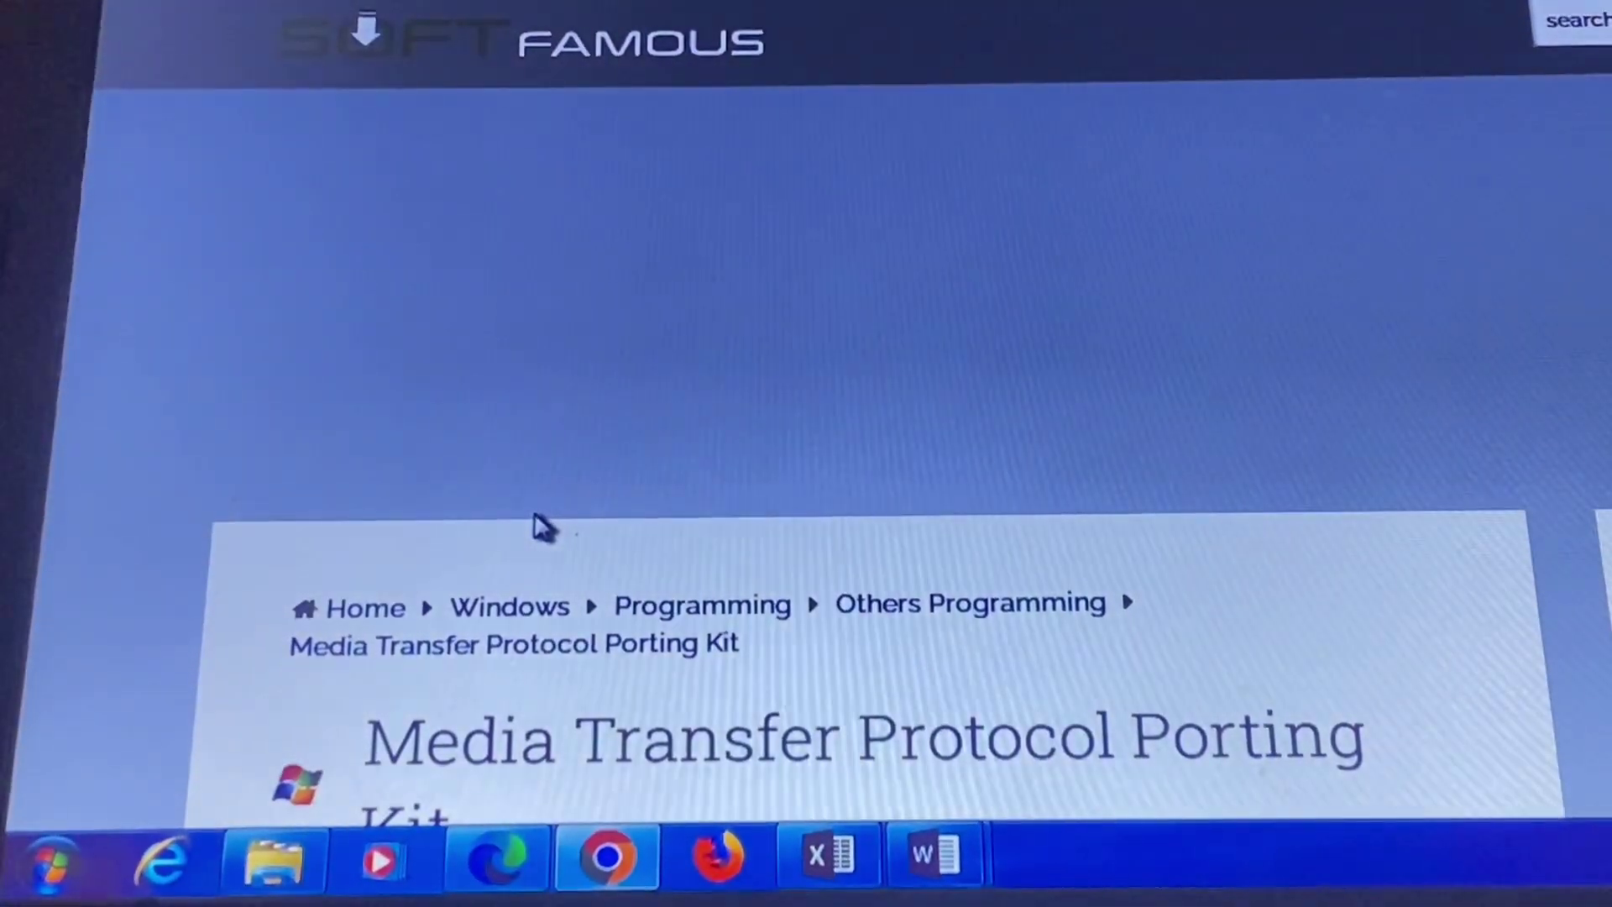
scroll(539, 527, "down", 3)
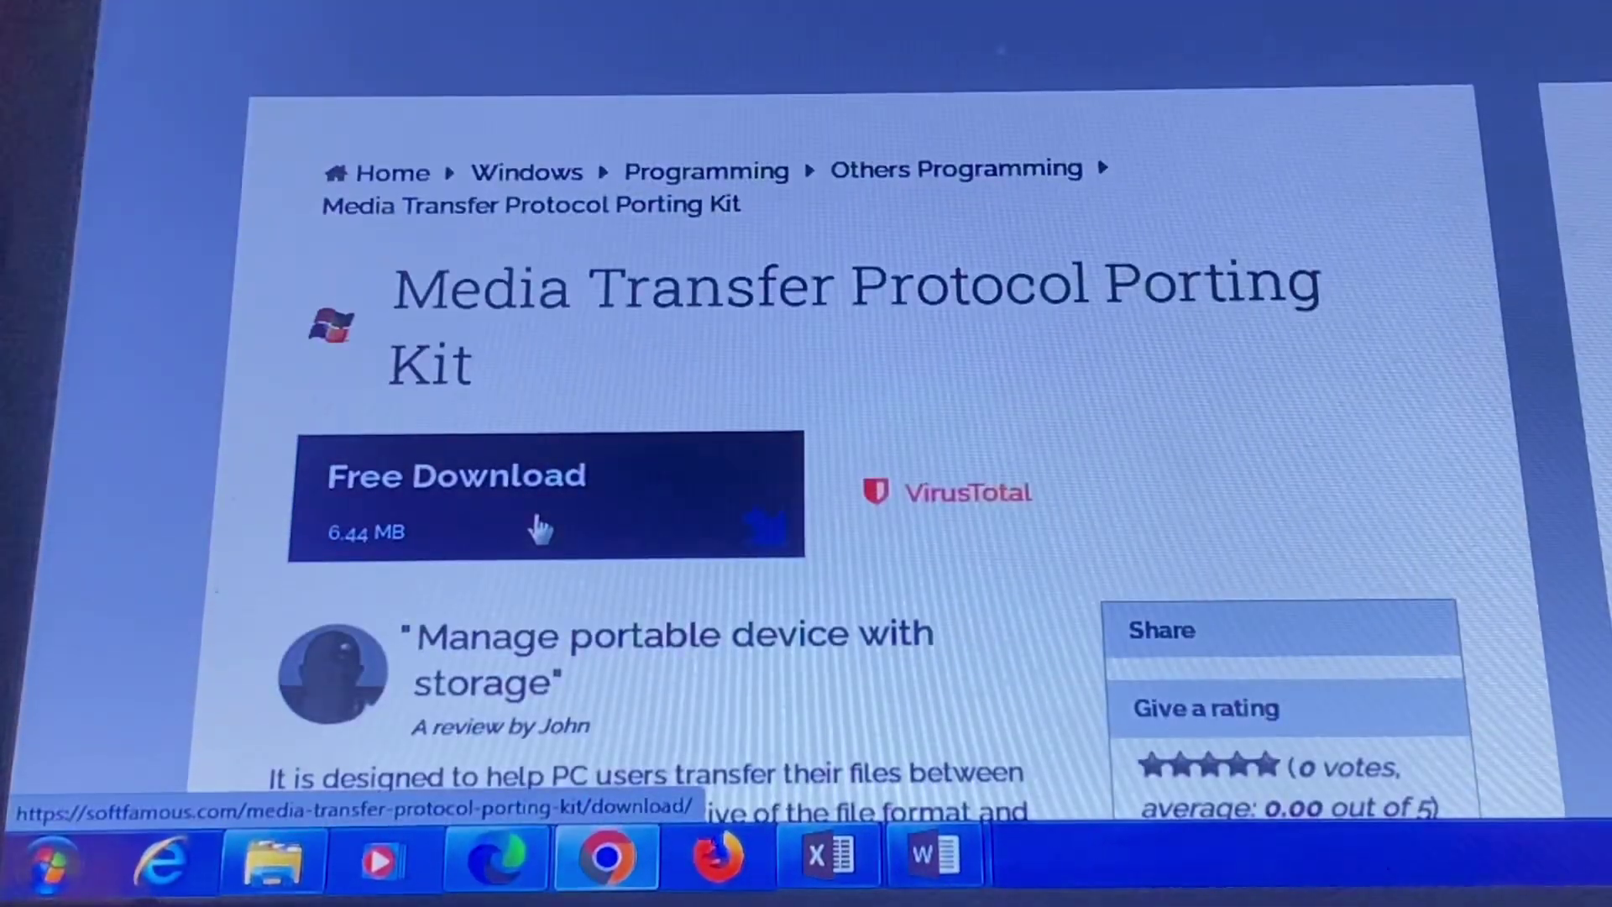
scroll(539, 528, "down", 3)
scroll(540, 527, "down", 3)
scroll(539, 526, "up", 2)
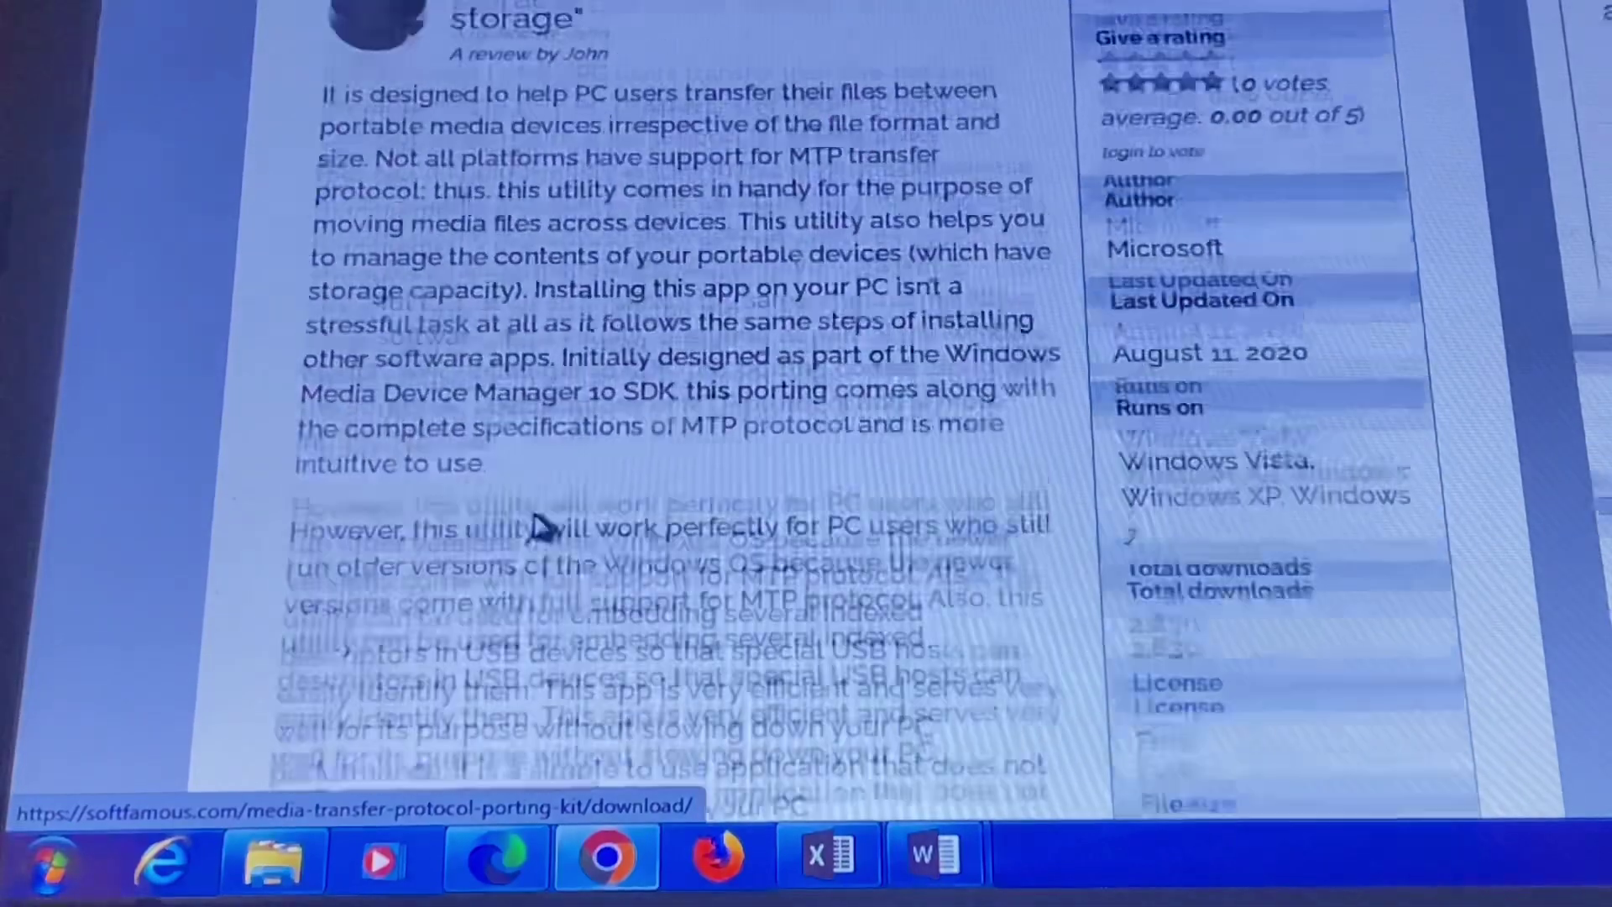
scroll(539, 526, "up", 2)
scroll(539, 523, "up", 2)
scroll(539, 523, "up", 1)
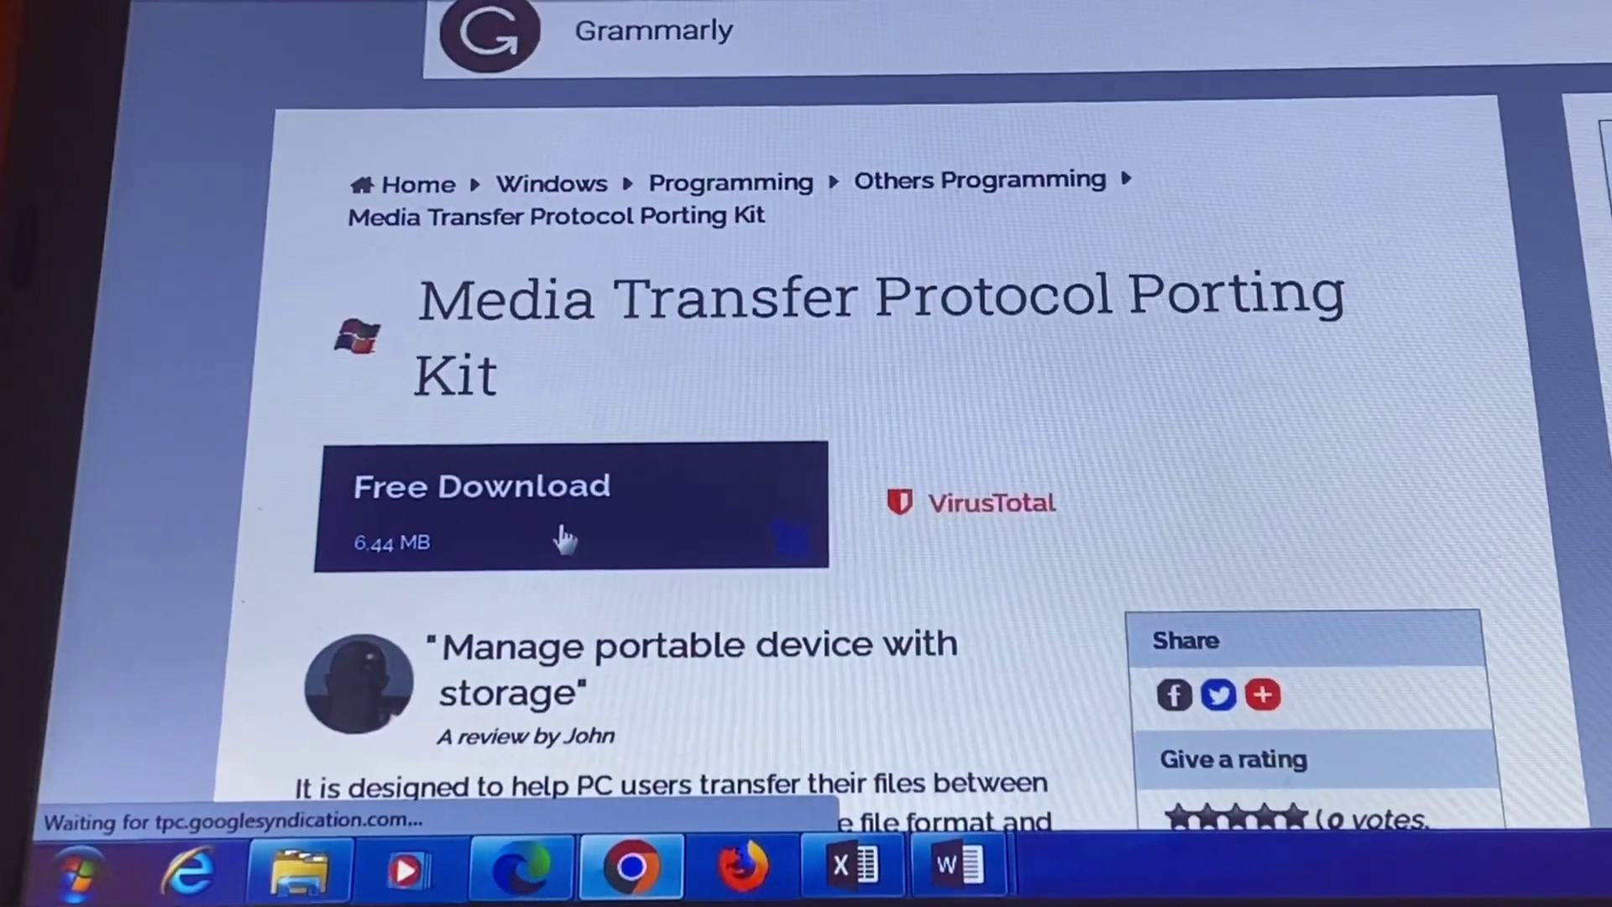
left_click(626, 560)
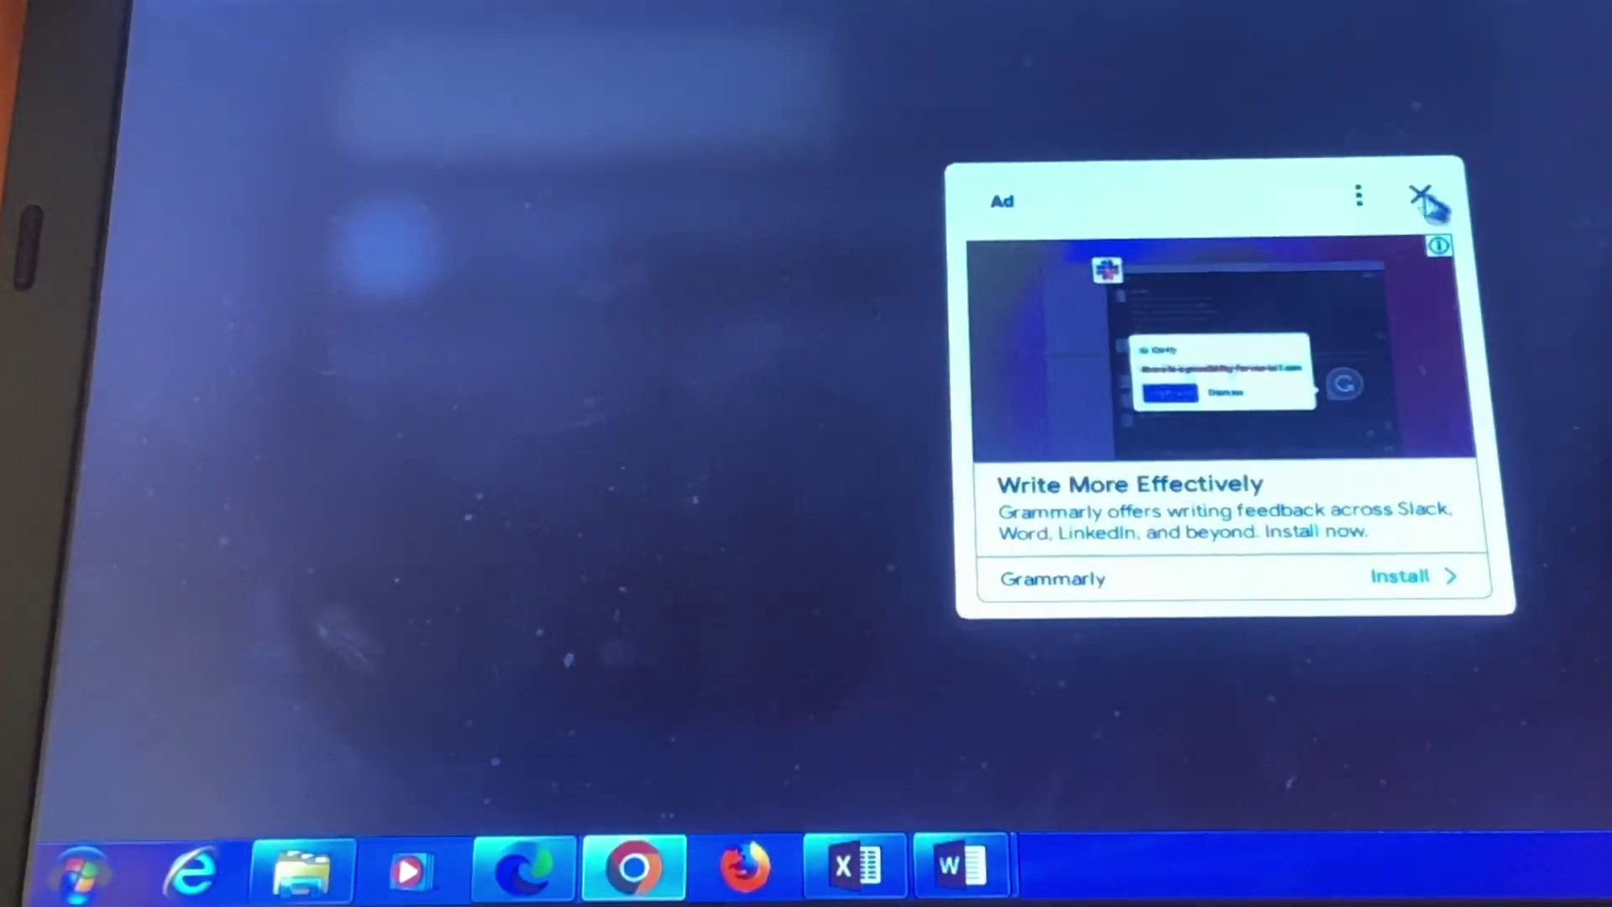
left_click(1423, 200)
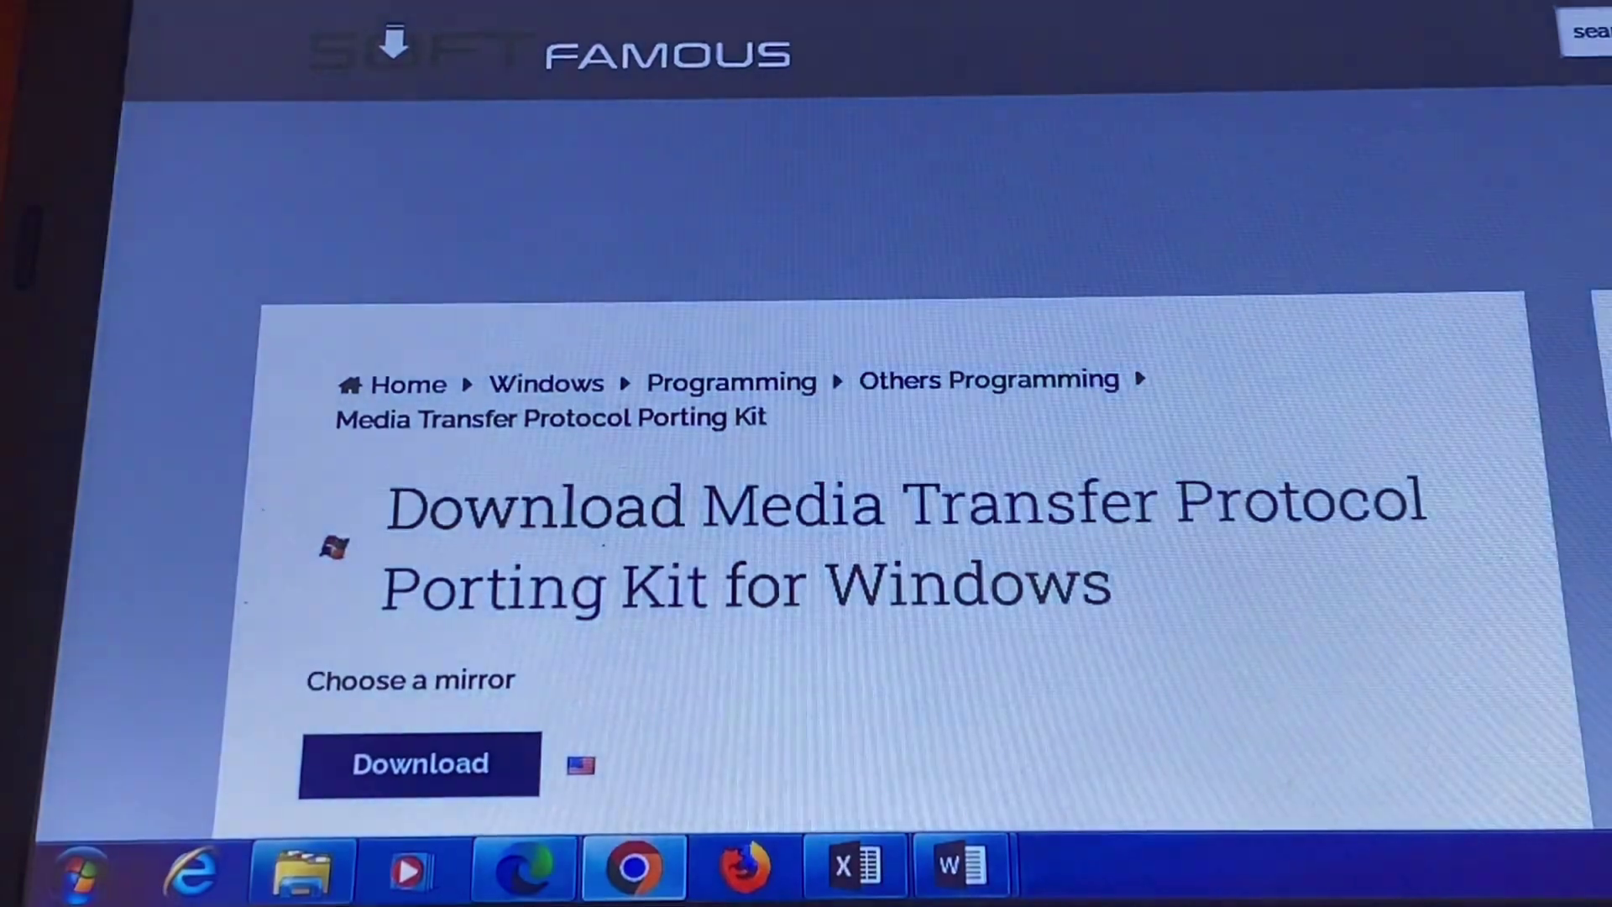
scroll(881, 505, "down", 5)
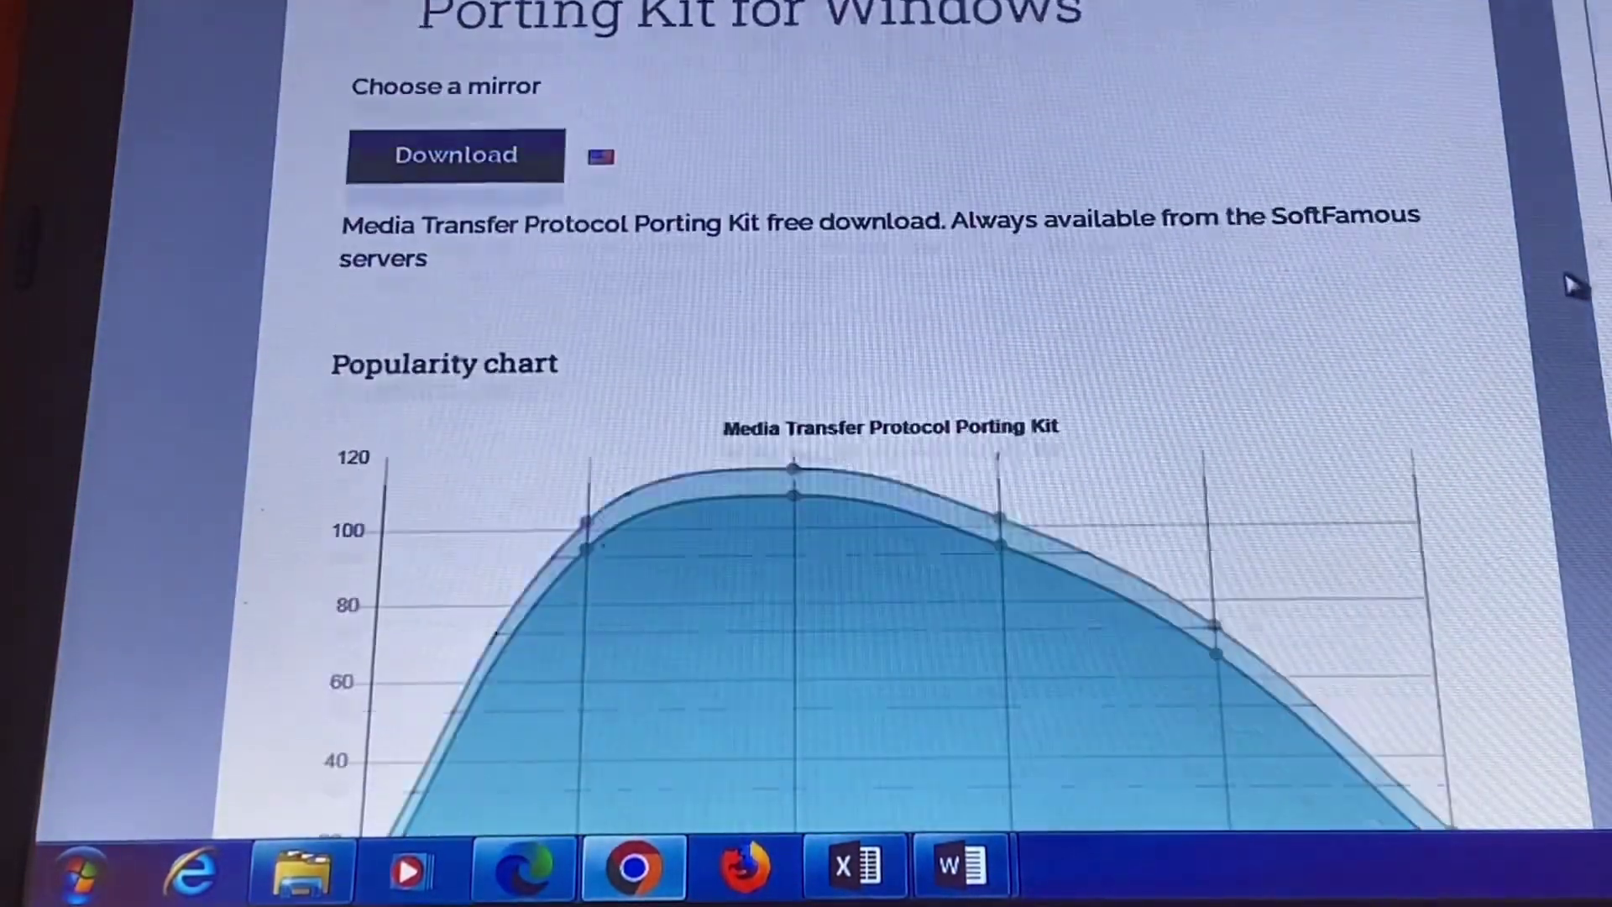
scroll(1572, 284, "down", 4)
scroll(882, 504, "up", 8)
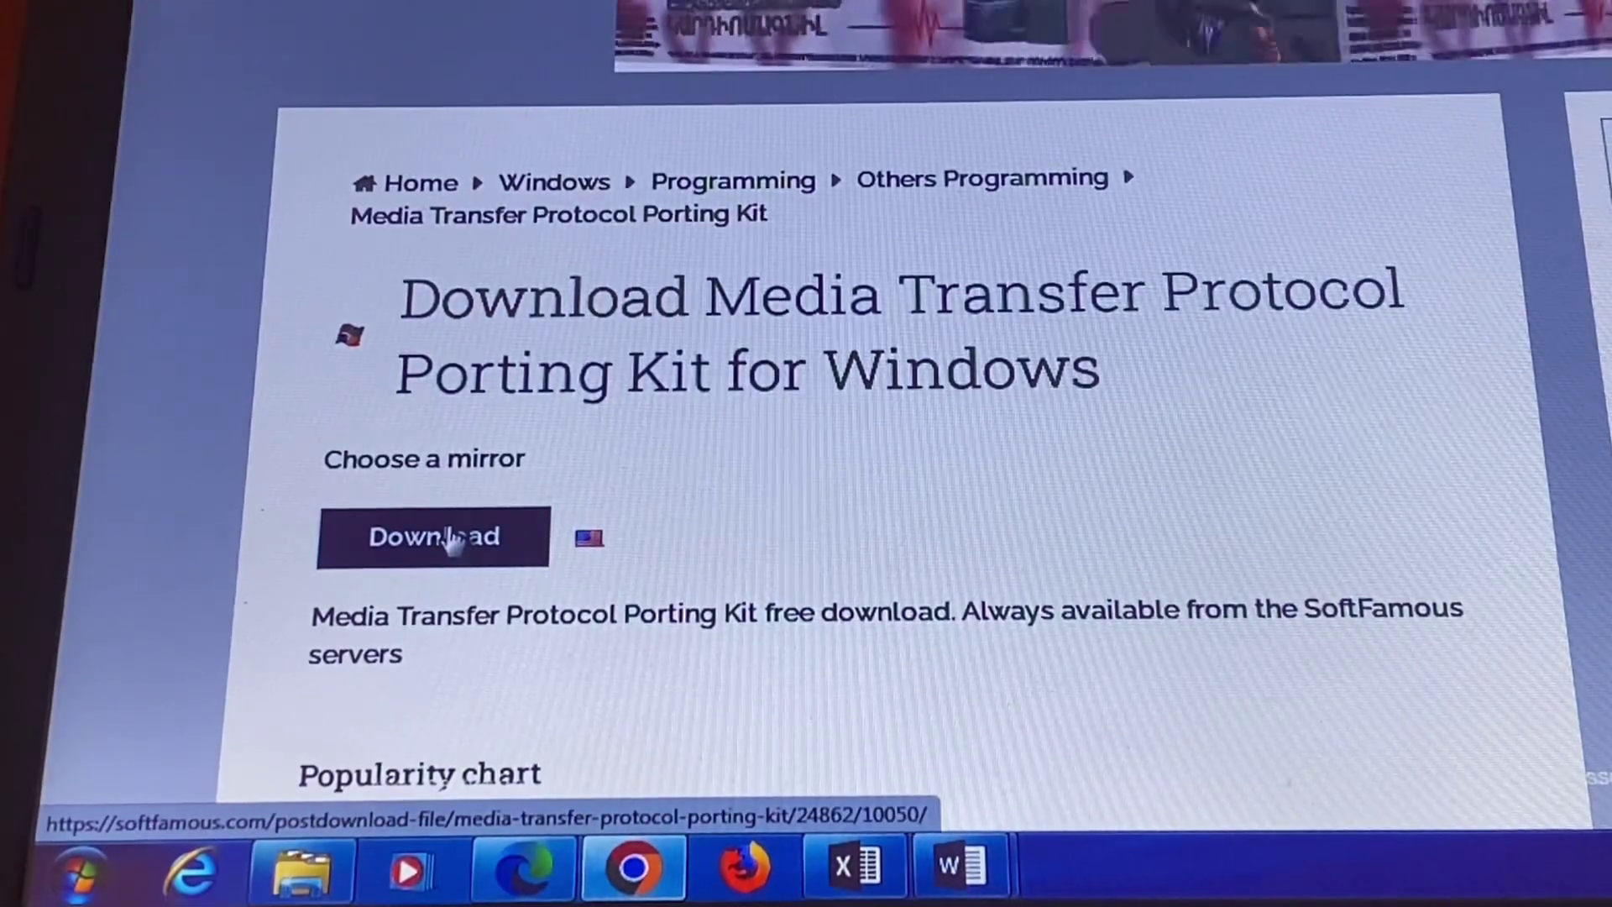
Download mtppk12.exe from the mirror and launch it from Chrome's download bar.
left_click(453, 540)
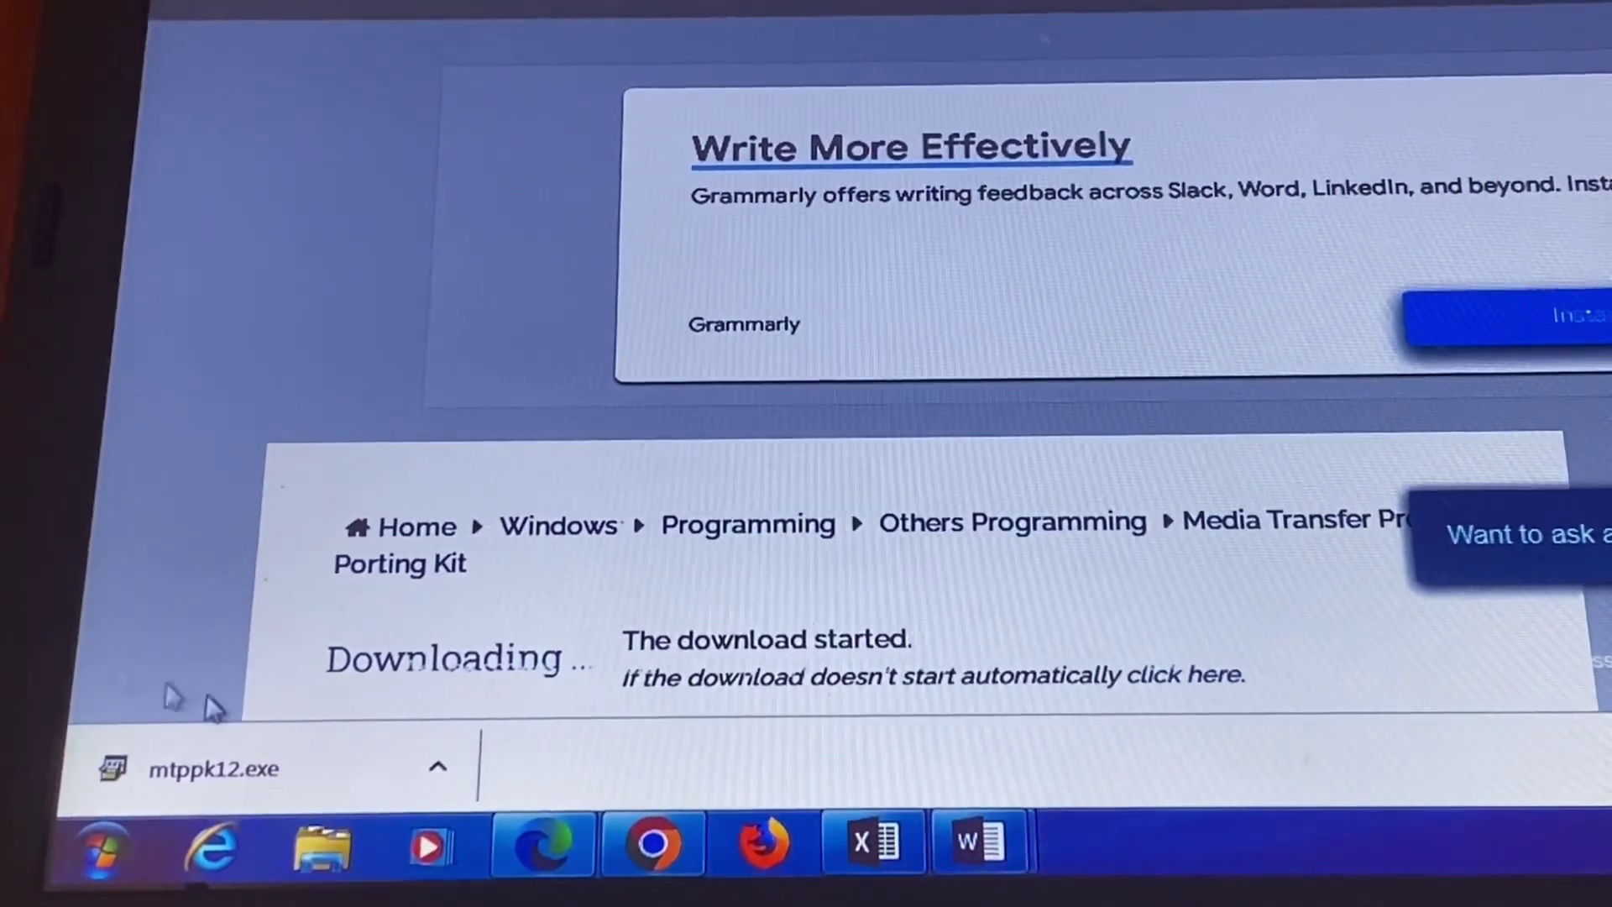
left_click(227, 768)
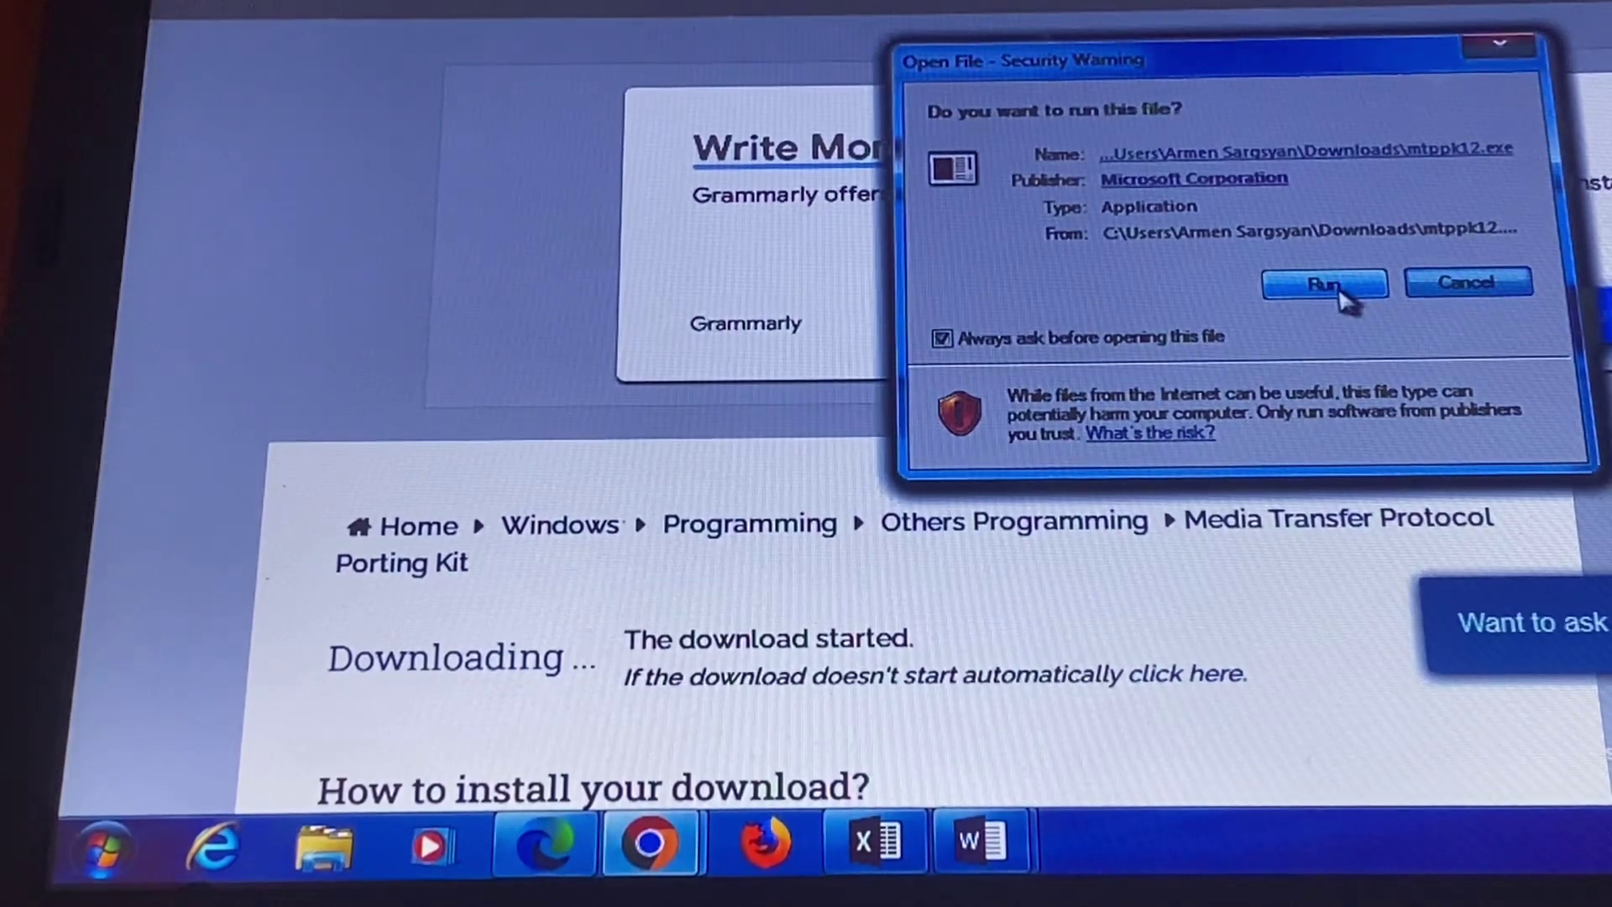
Allow mtppk12.exe to run and continue past the setup wizard's welcome page.
left_click(1325, 284)
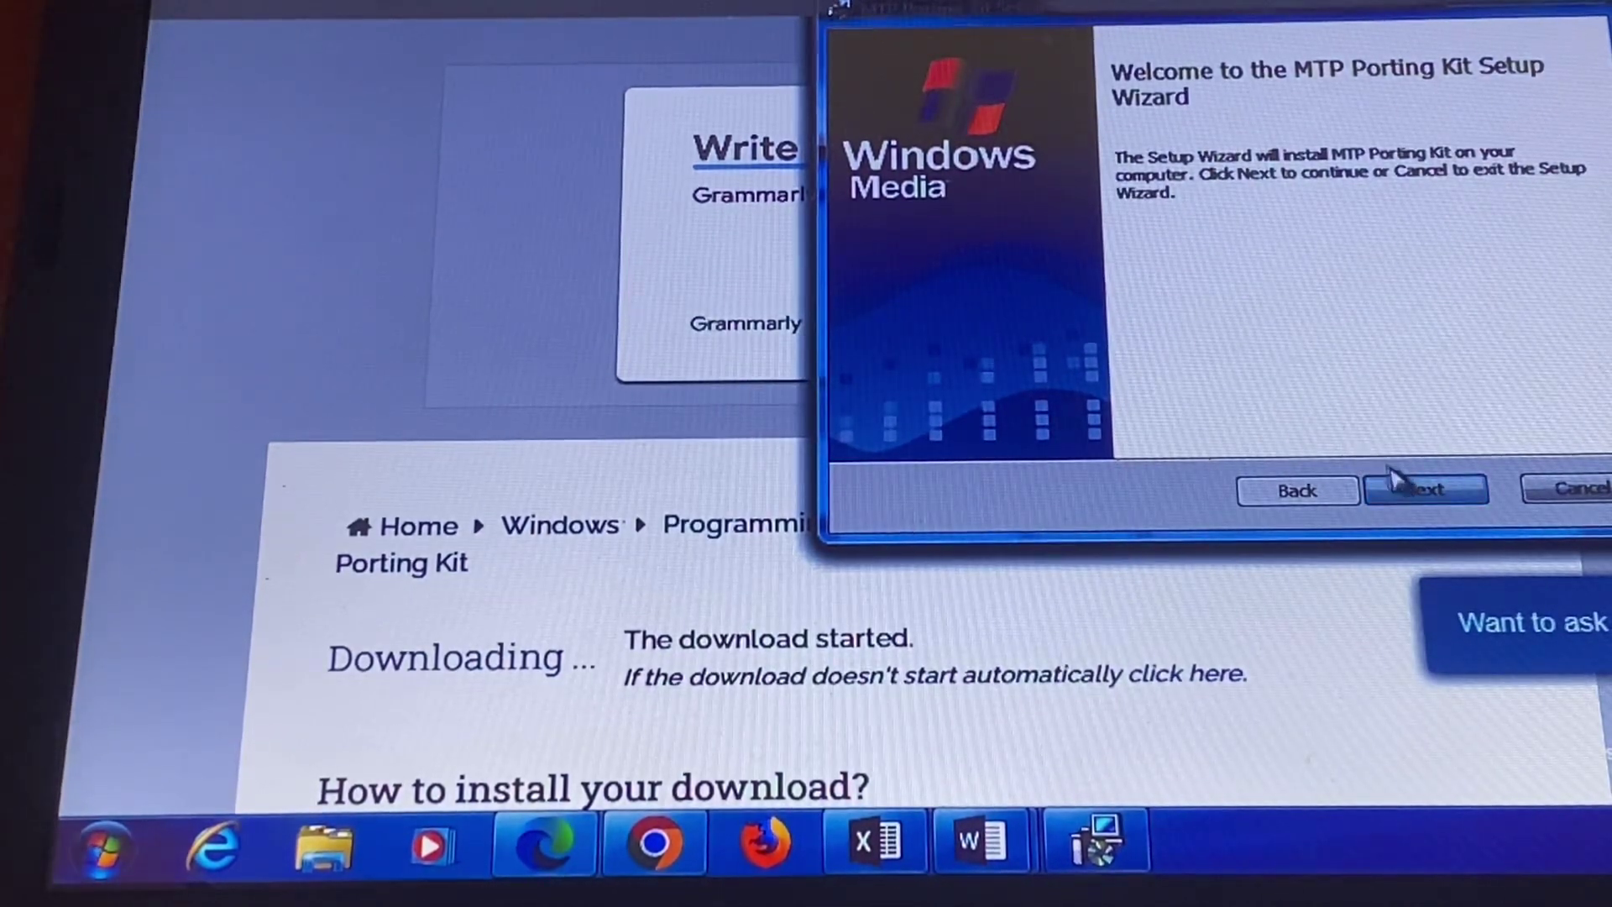
left_click(1423, 491)
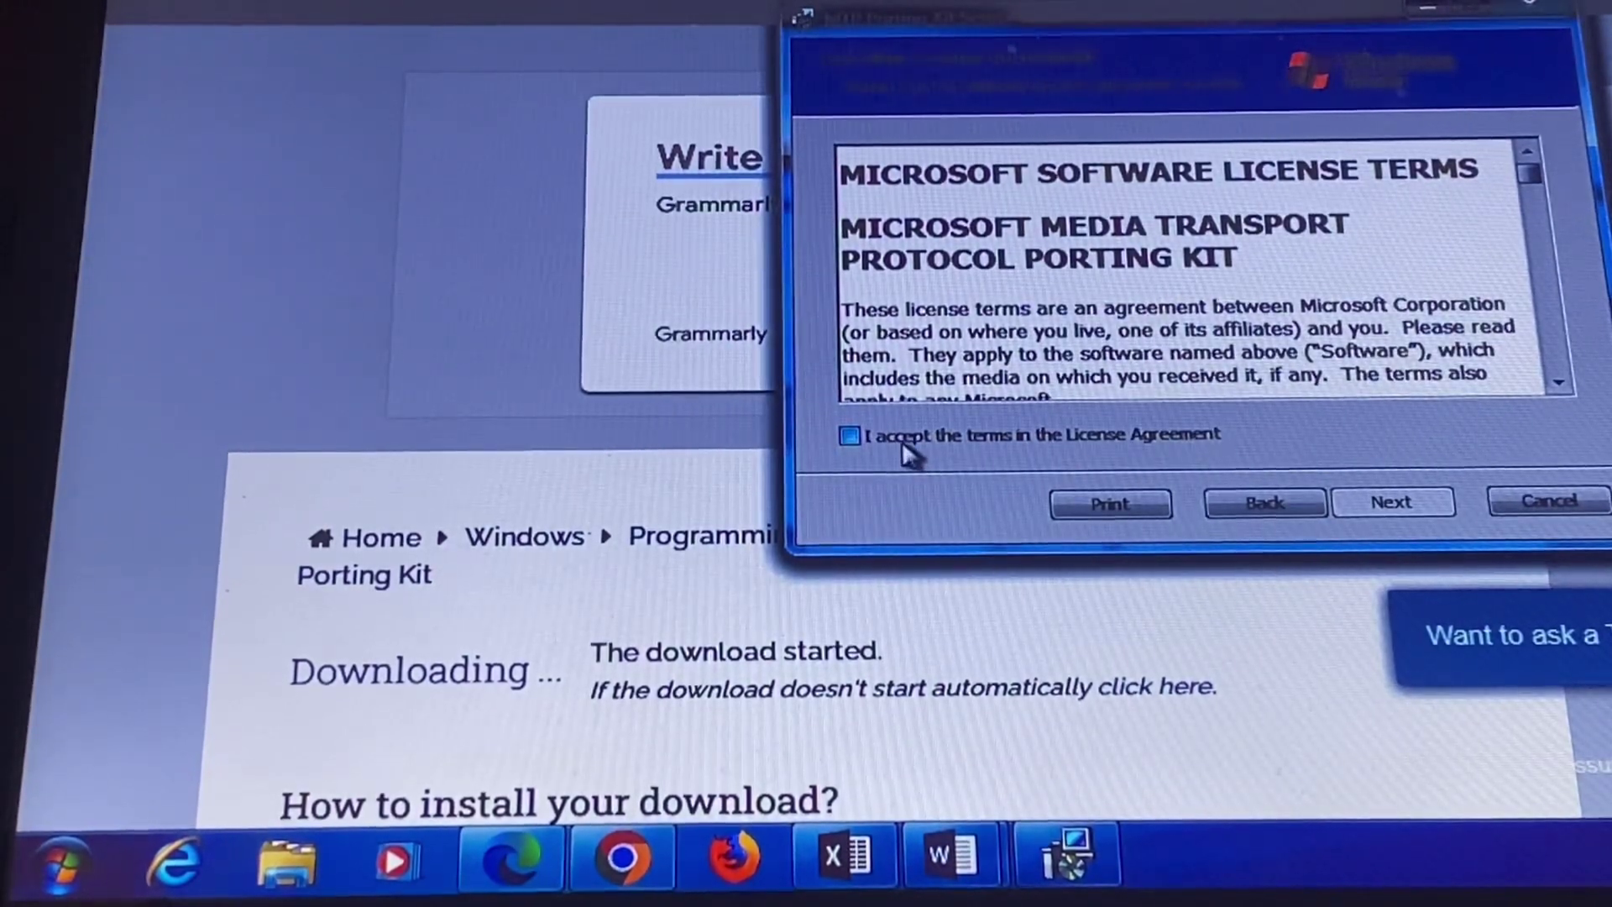
Accept the licence terms and keep the default features at C:\WMSDK\.
left_click(1391, 503)
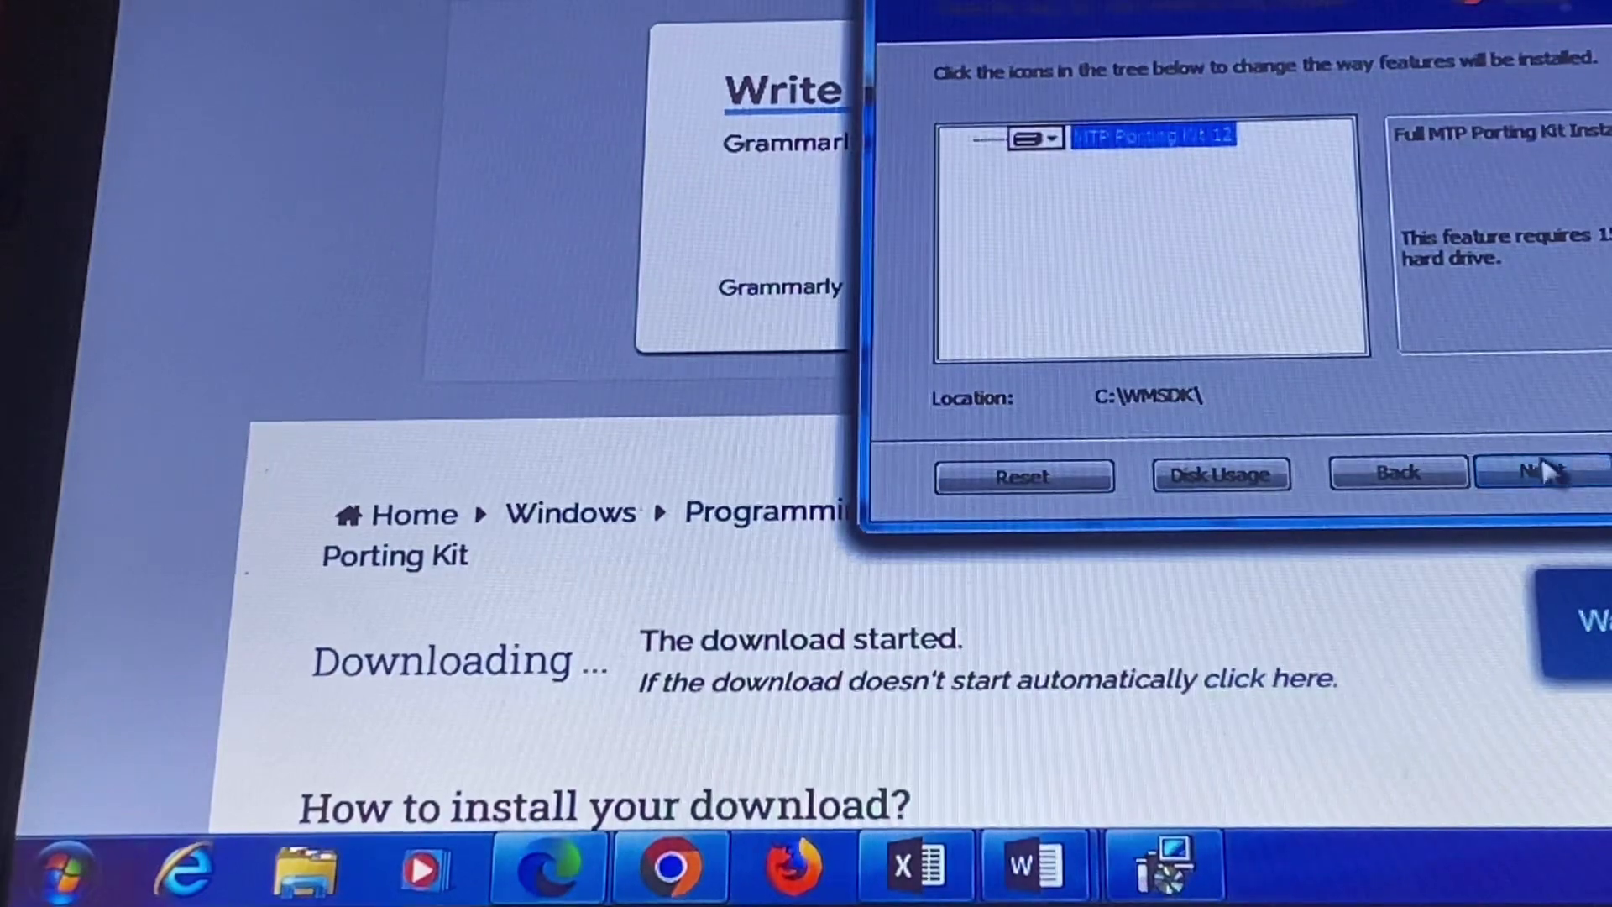
left_click(1546, 471)
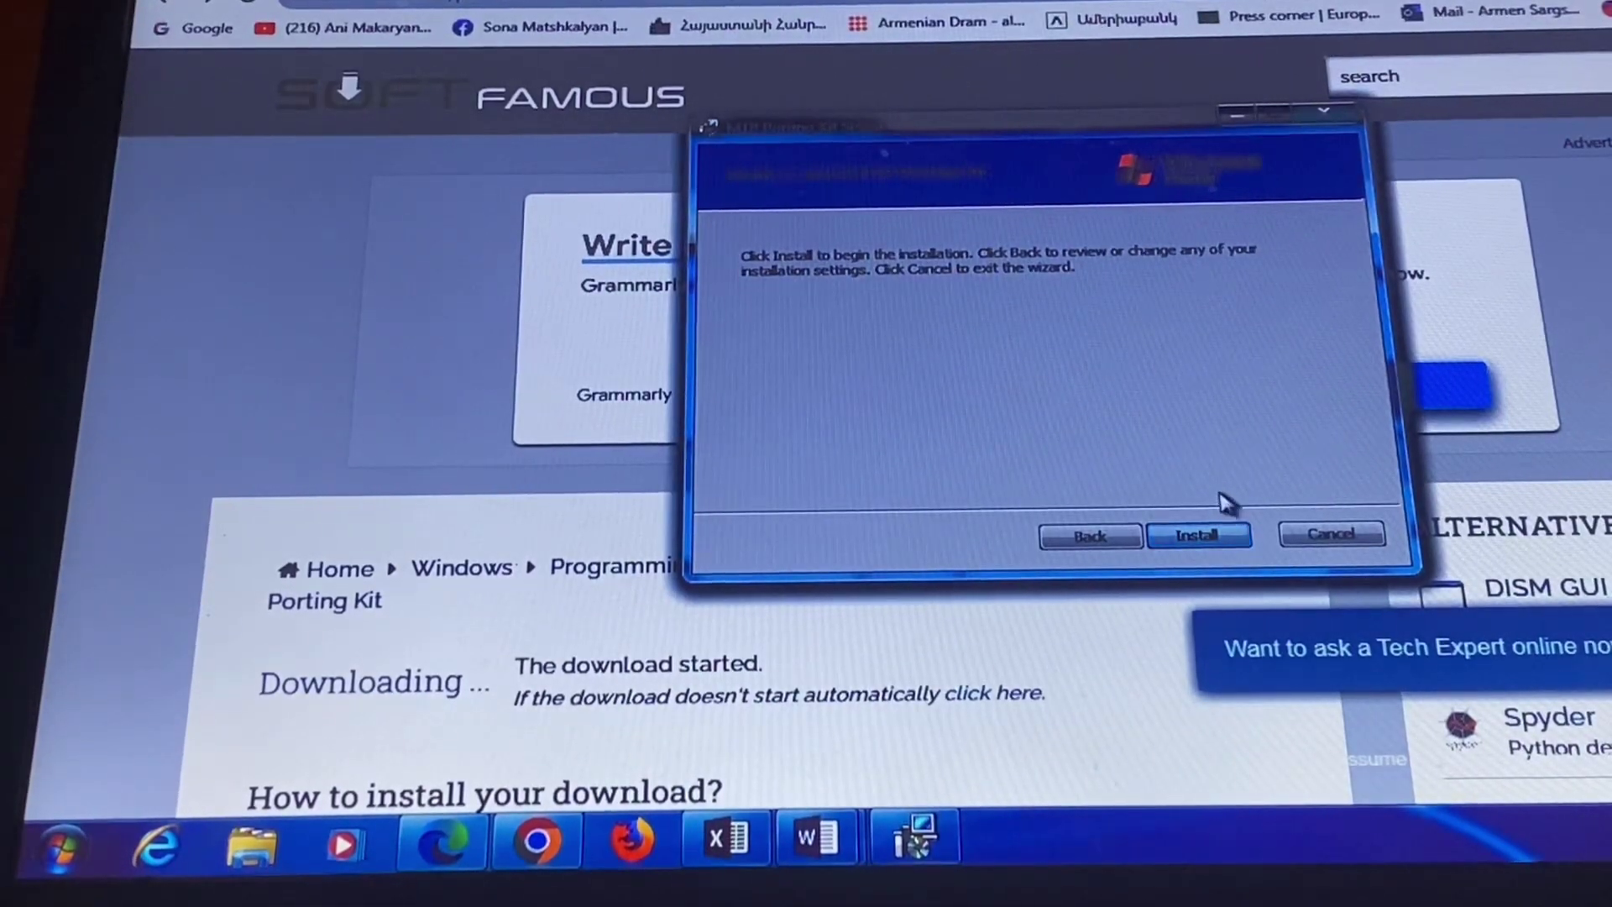
Start installing the porting kit and let it run to completion.
left_click(1210, 536)
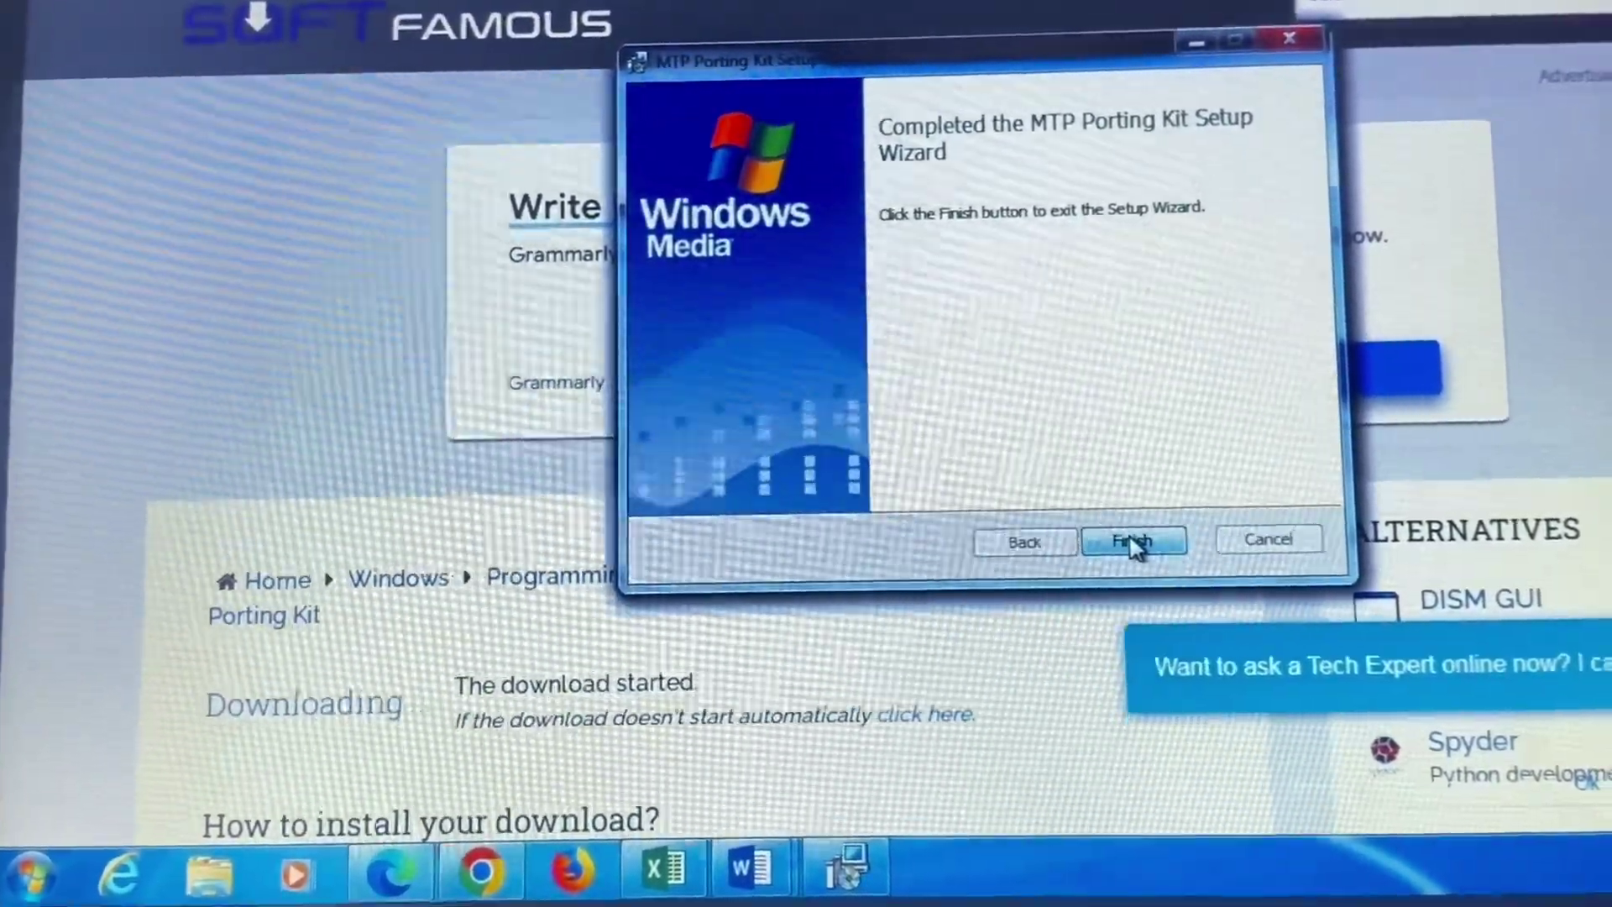
Finish the completed setup and agree to restart the computer now.
left_click(1138, 544)
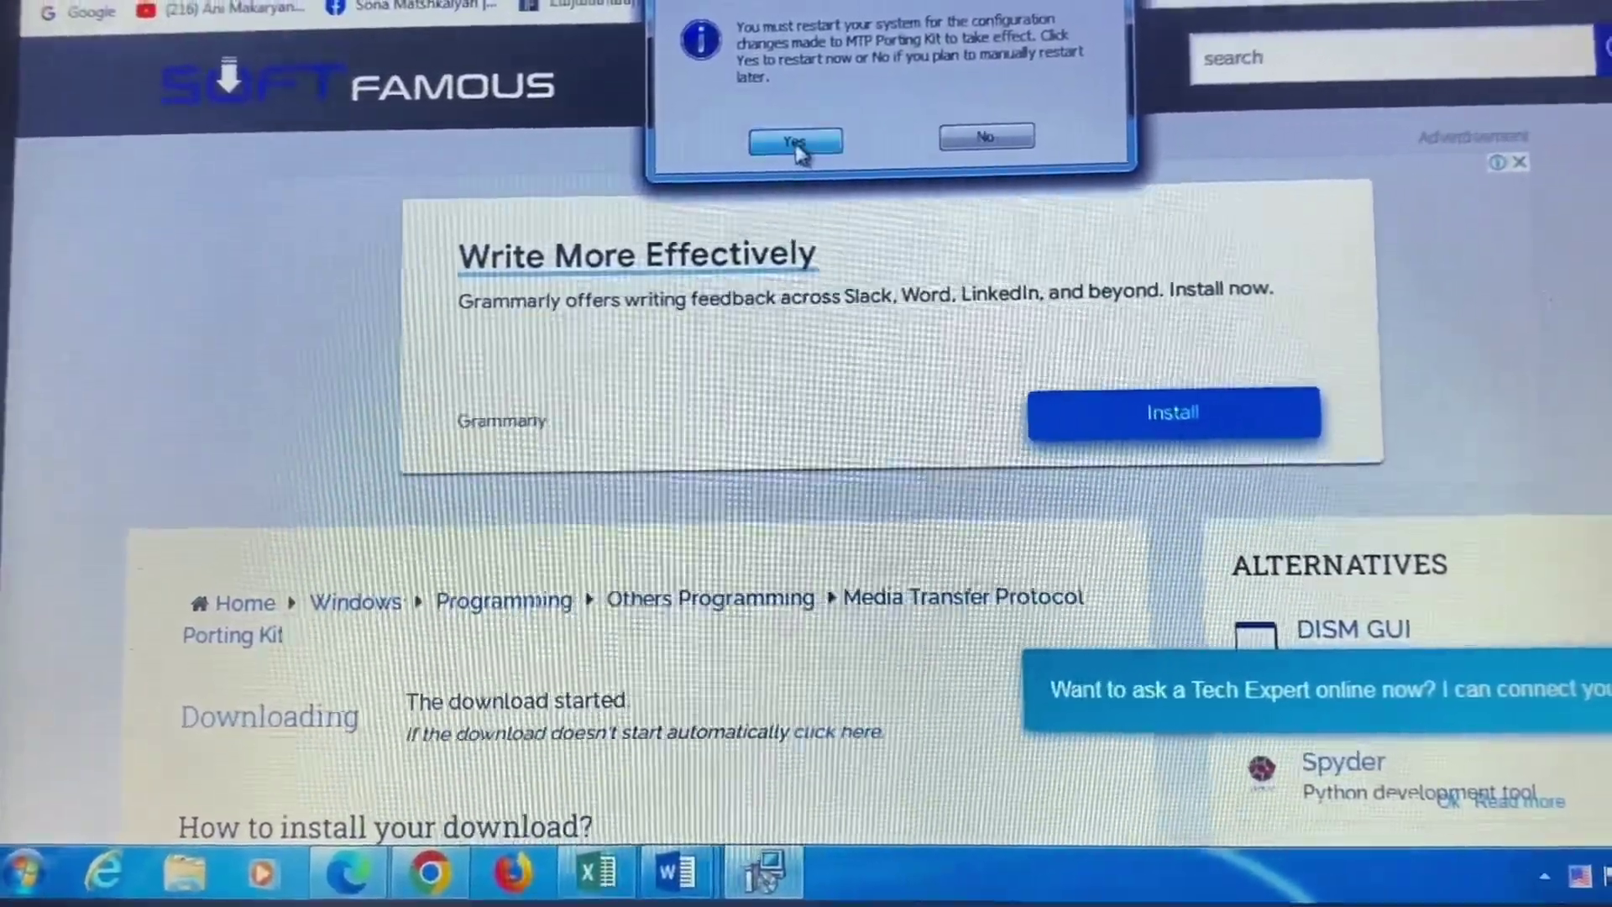
left_click(793, 144)
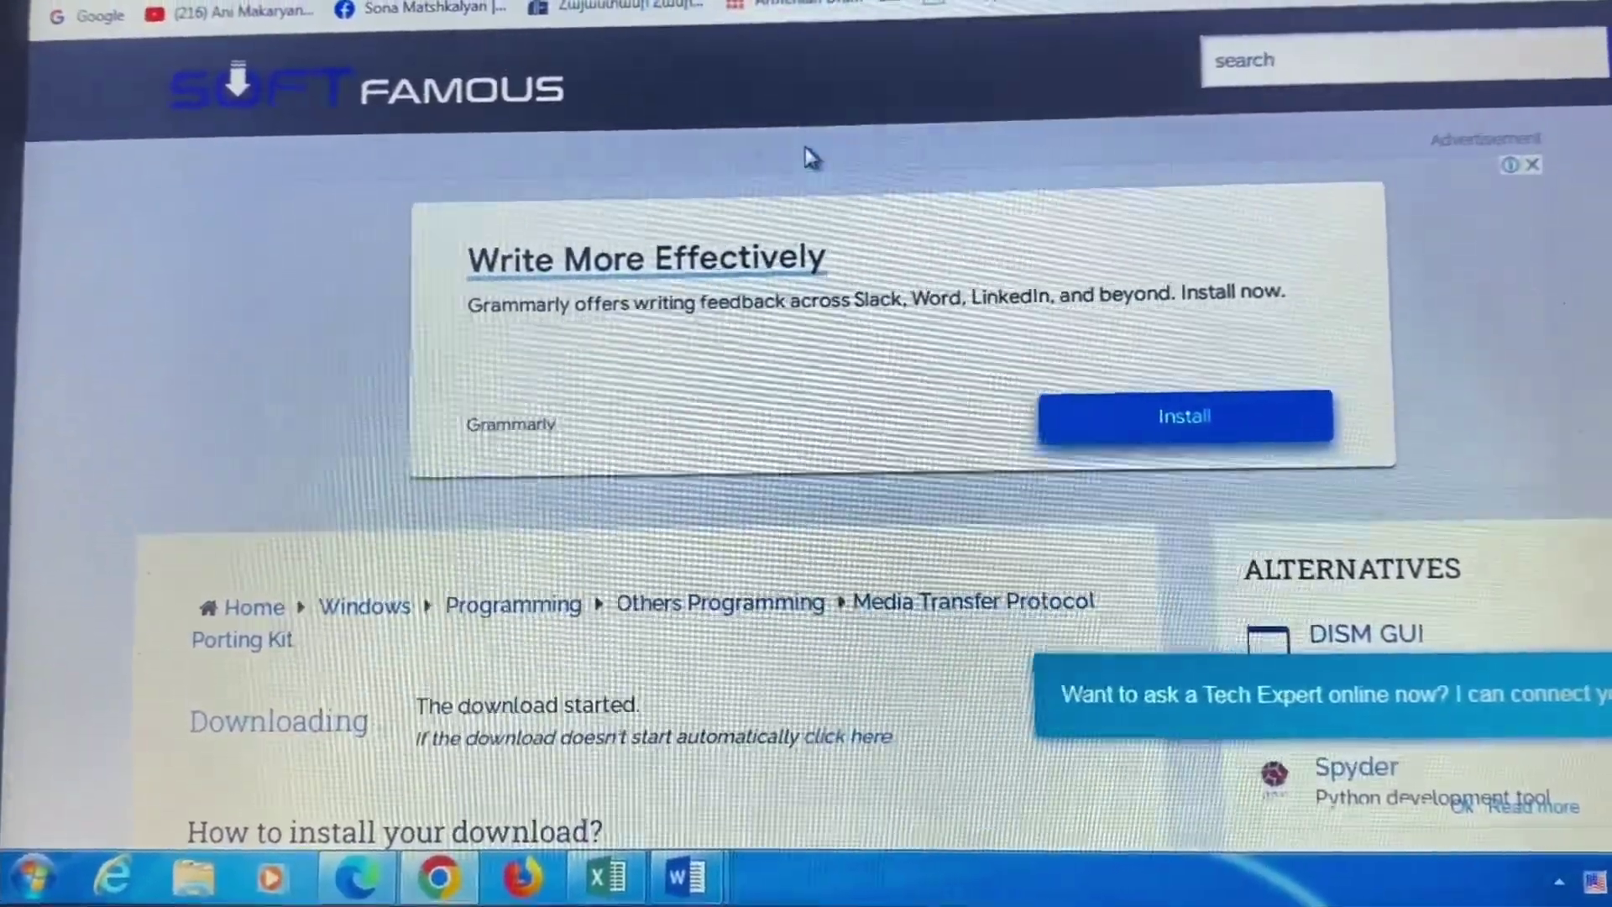